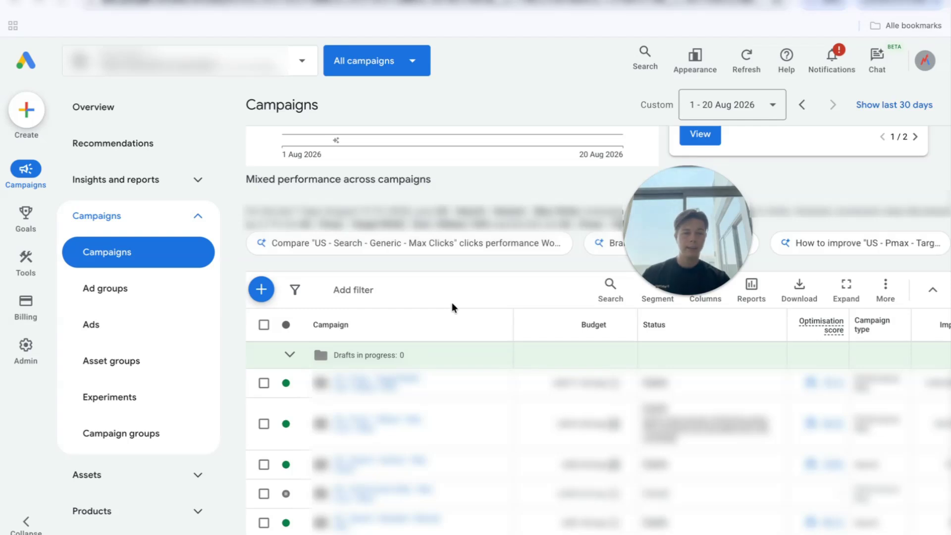
Start a new campaign and choose Sales as its objective.
click(263, 291)
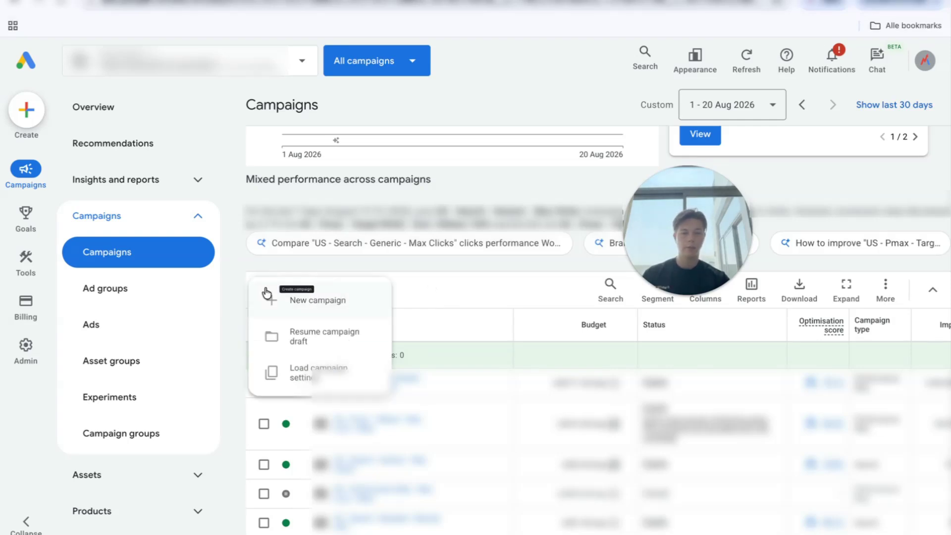
click(329, 306)
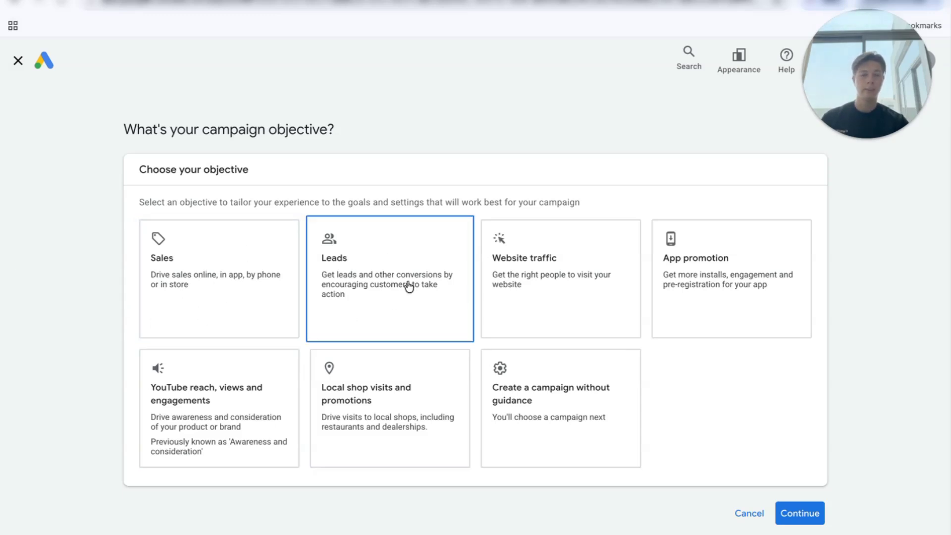
click(531, 277)
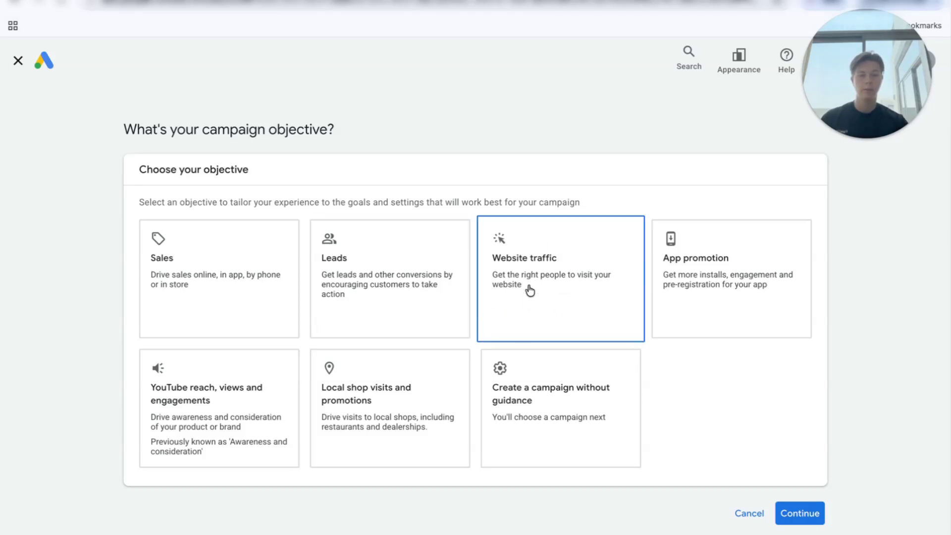
scroll(53, 426, down, 1)
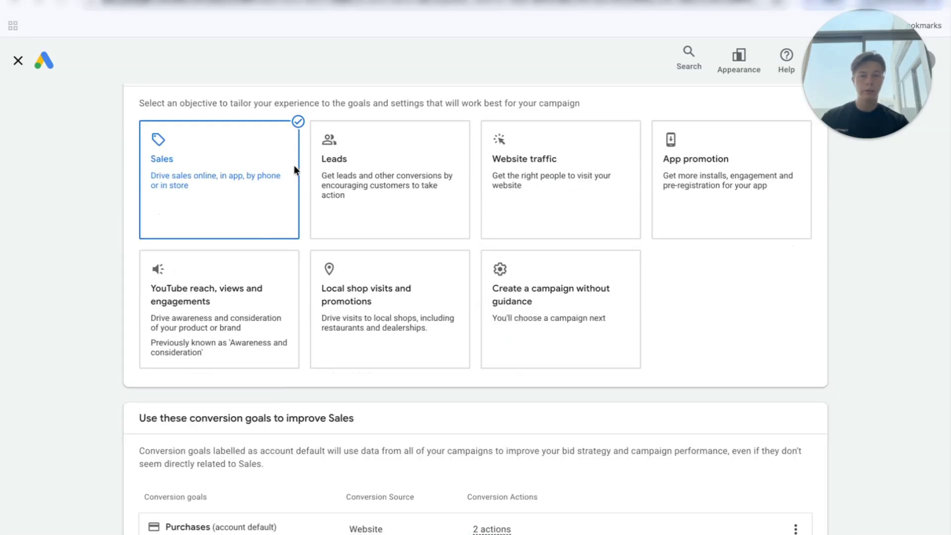
Review the Purchases conversion goal and its conversion actions, and accept it to proceed to the campaign type.
scroll(373, 331, down, 3)
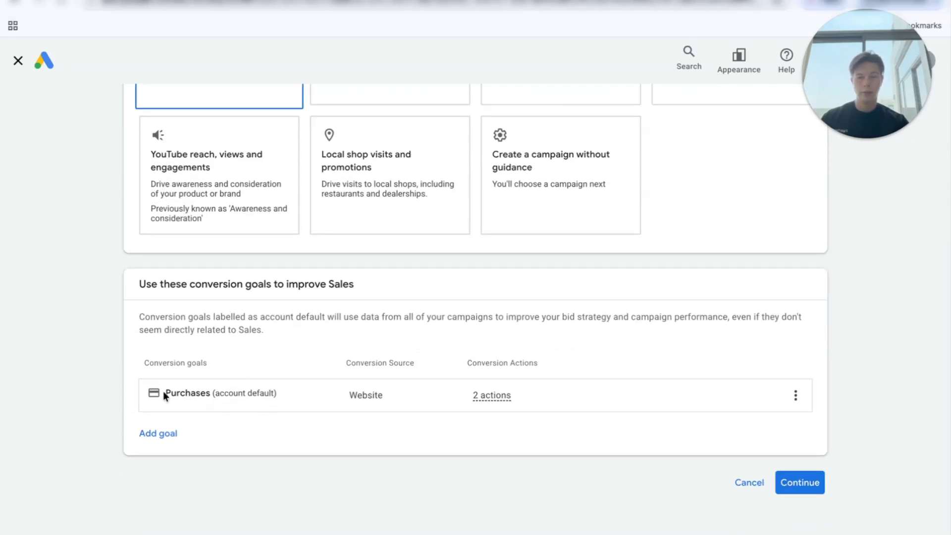
drag(162, 394, 235, 394)
click(184, 394)
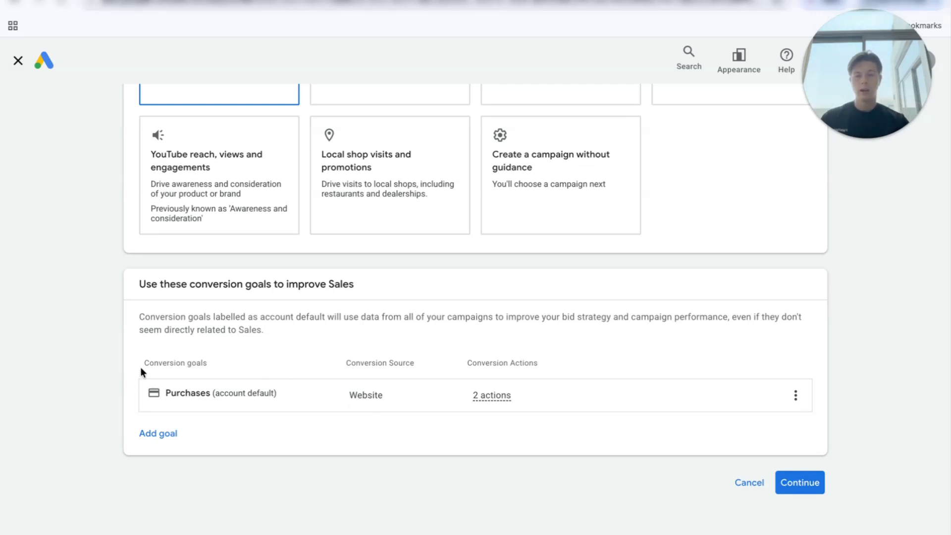
mouse_move(489, 398)
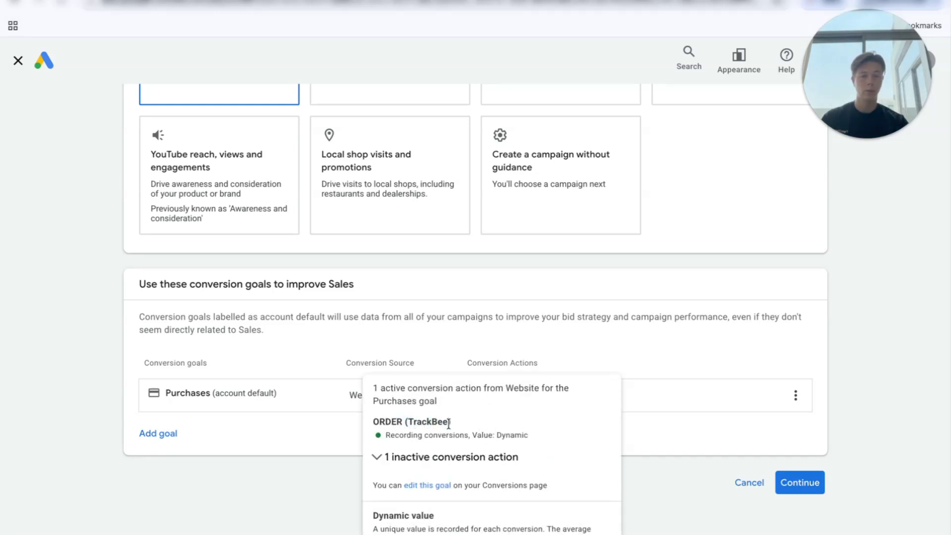
click(796, 488)
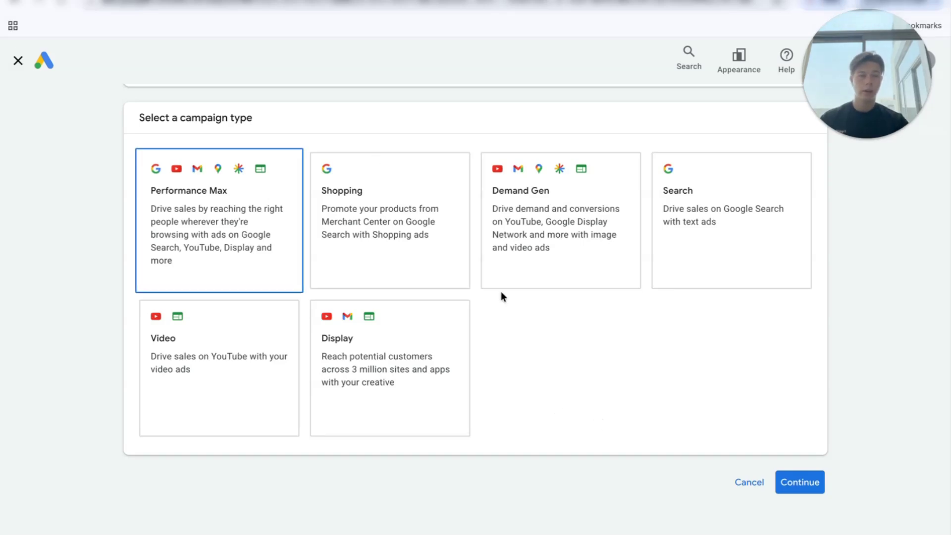
Choose Performance Max as the campaign type.
click(364, 229)
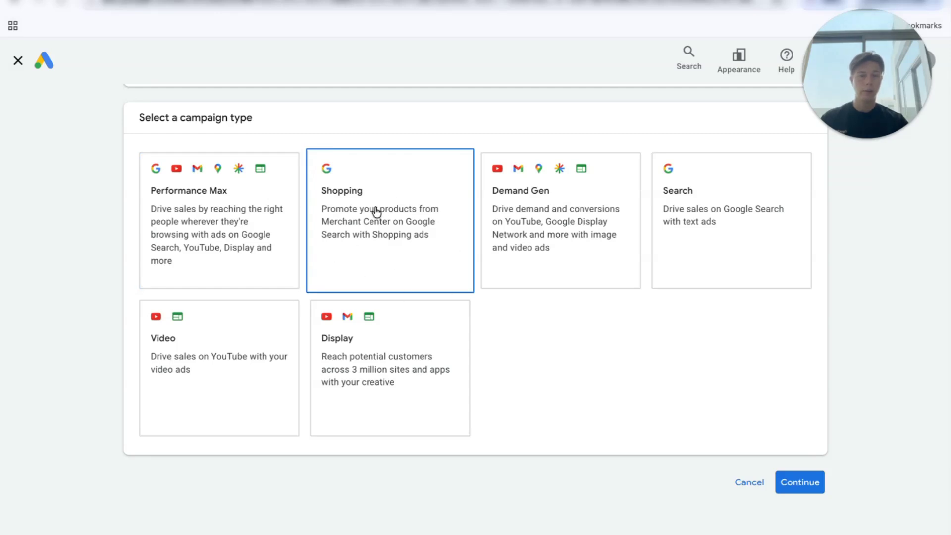
click(579, 214)
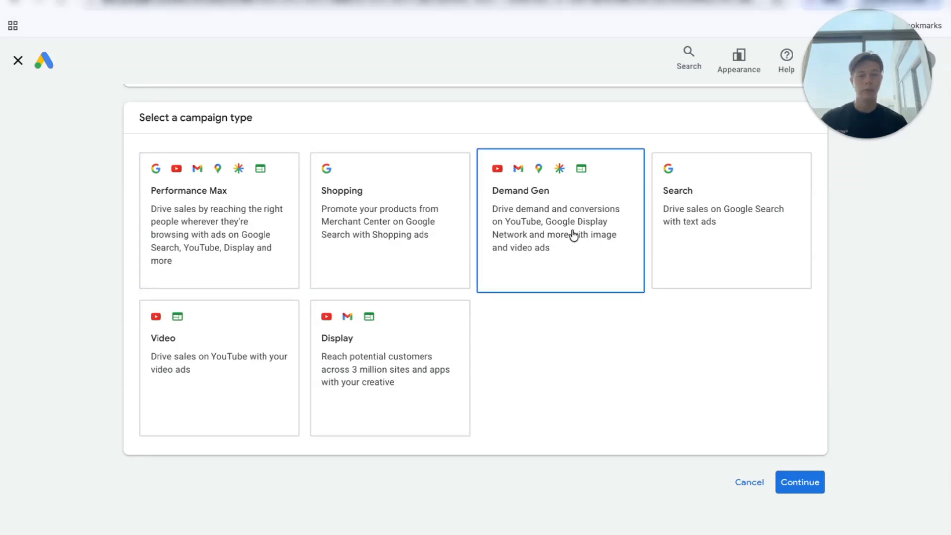
click(680, 233)
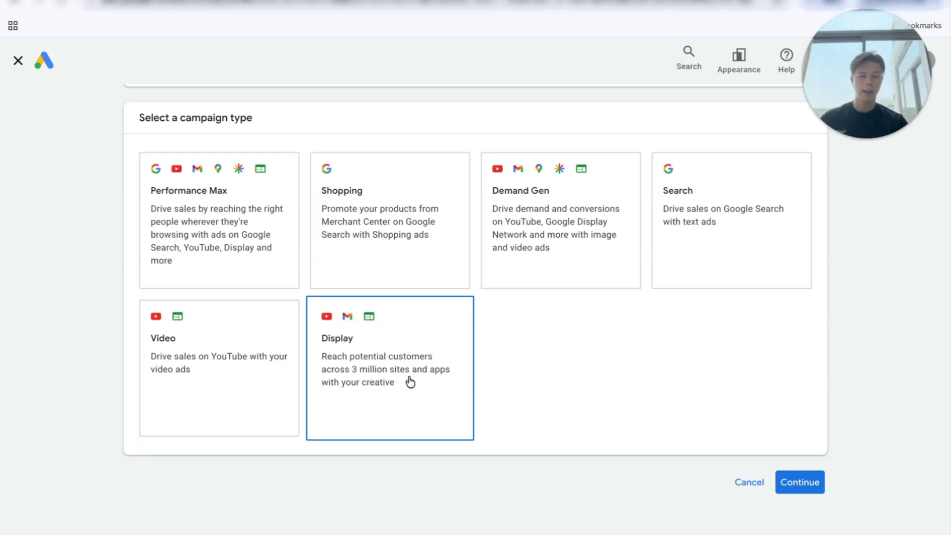
click(206, 261)
scroll(207, 261, down, 4)
scroll(208, 261, down, 4)
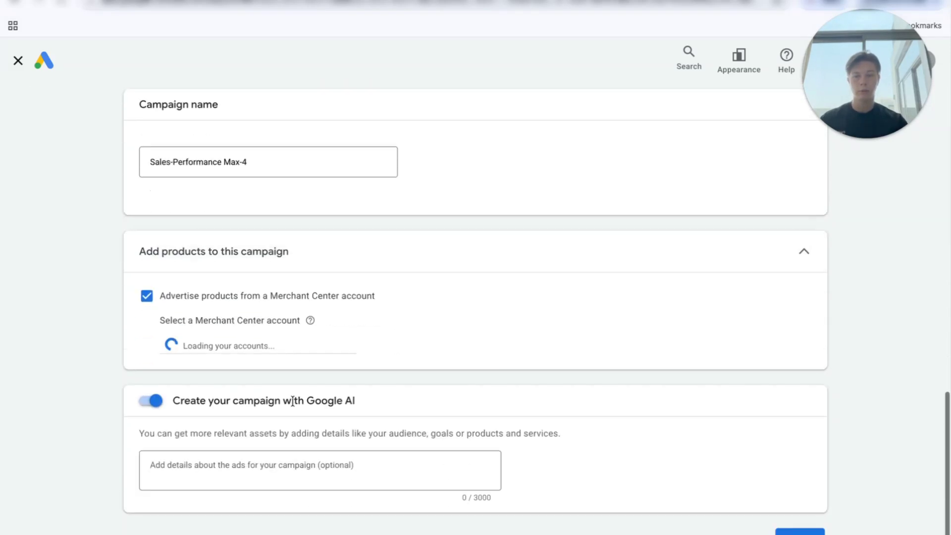
Replace the campaign name with "PMAX MERCHANTFLY FEED ONLY US".
drag(287, 162, 76, 162)
key(BackSpace)
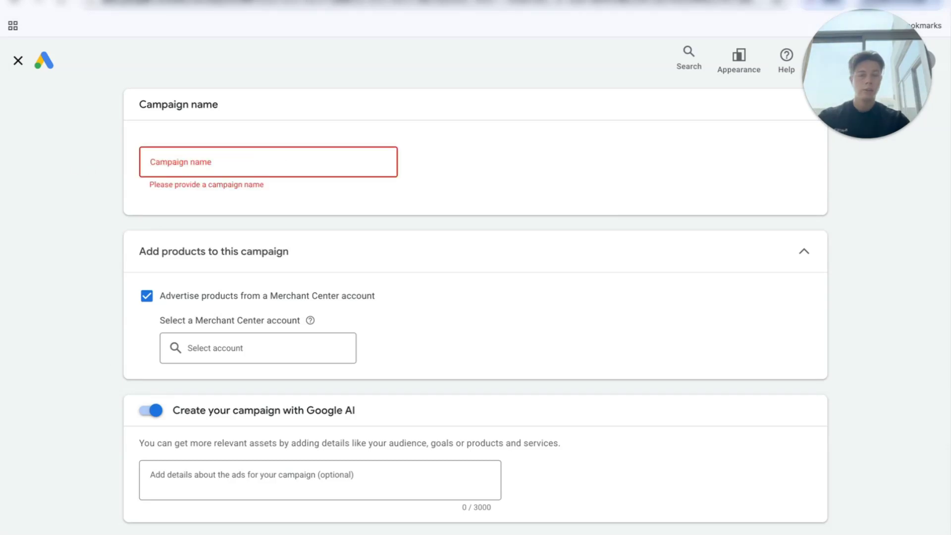
text(PMAX)
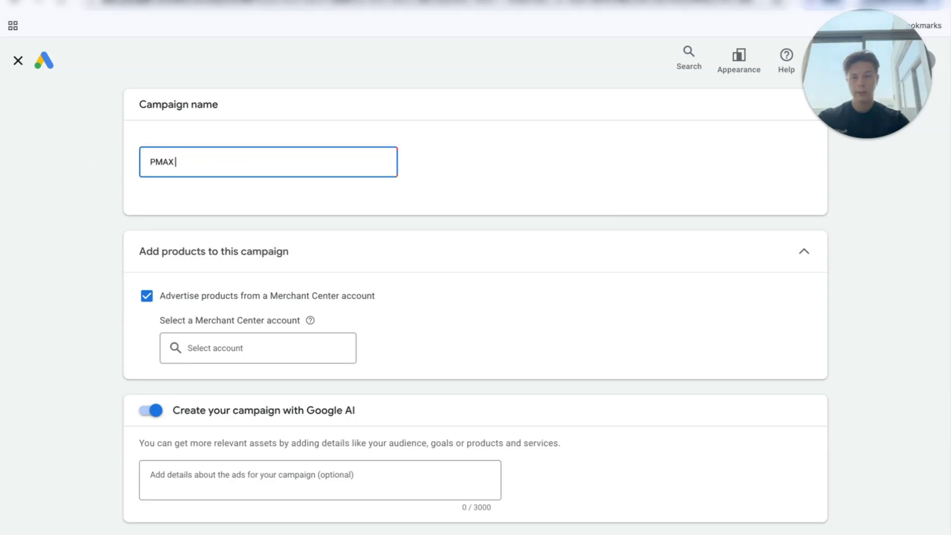
text( MERCHANTFLY FEED 0)
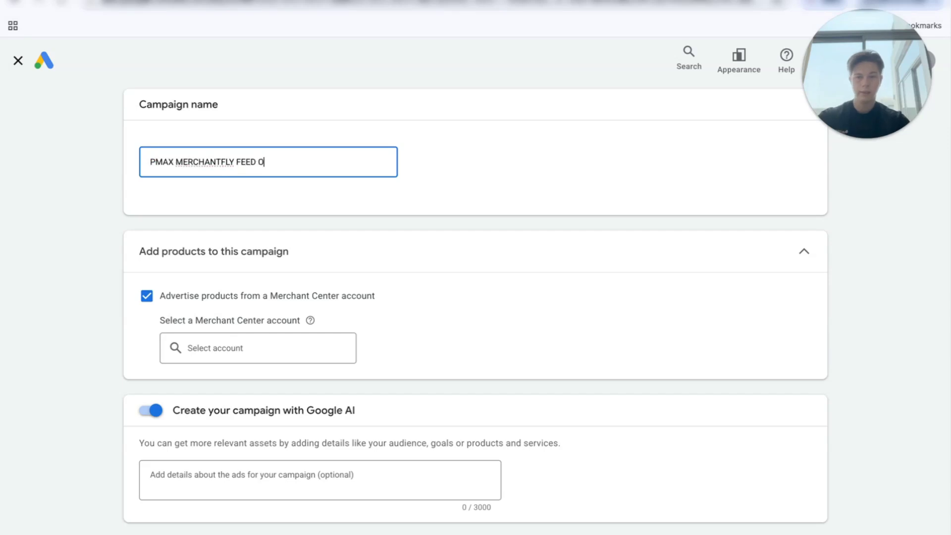
text(NLY)
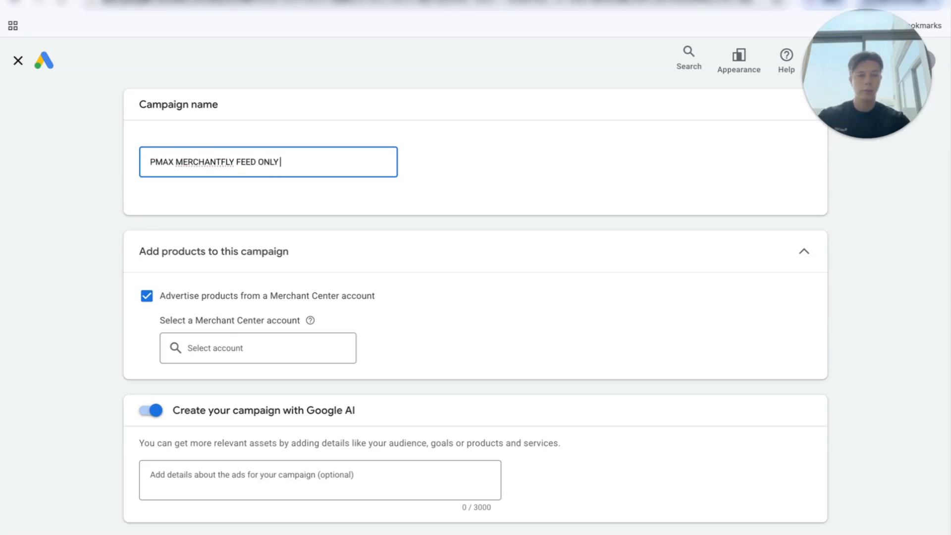
text( US)
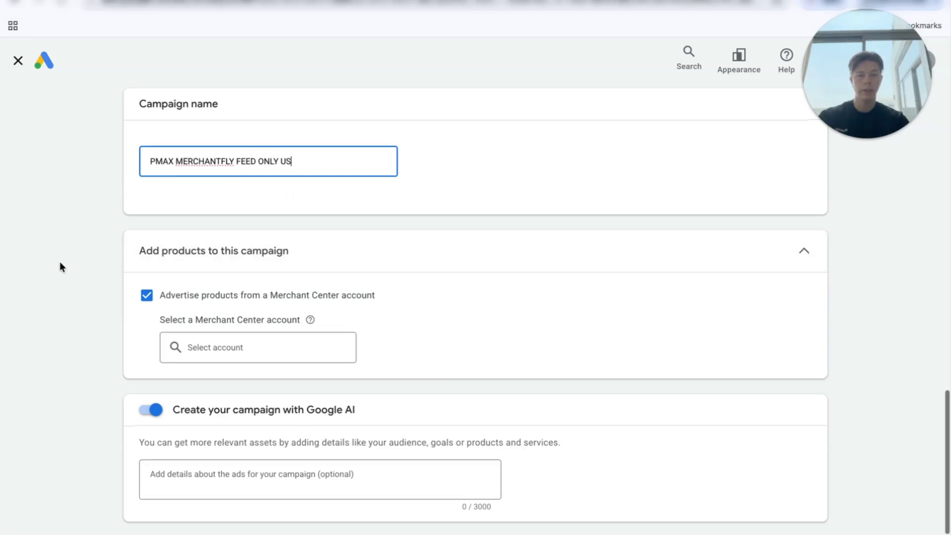
scroll(59, 266, down, 1)
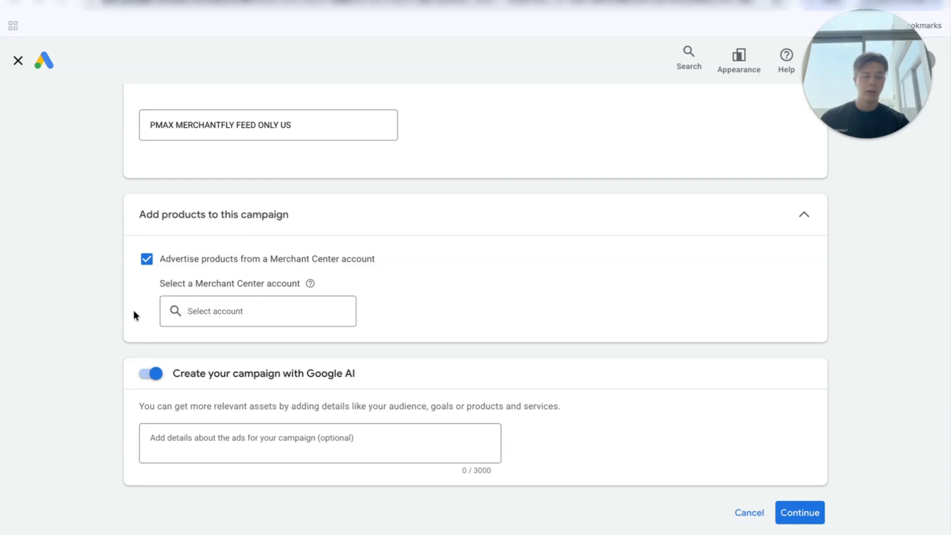
click(134, 312)
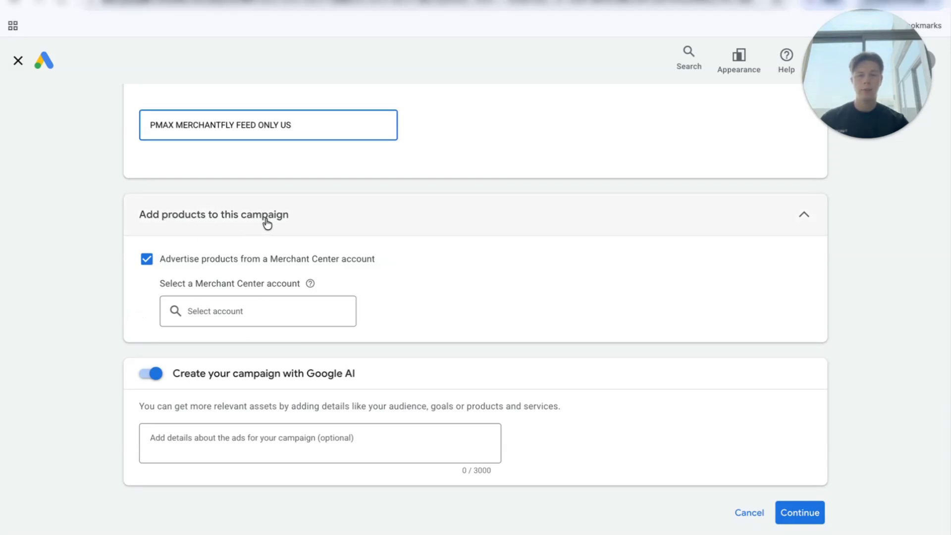
Link the Merchant Center account with 5,717 products to the campaign and continue to the bidding settings.
click(233, 309)
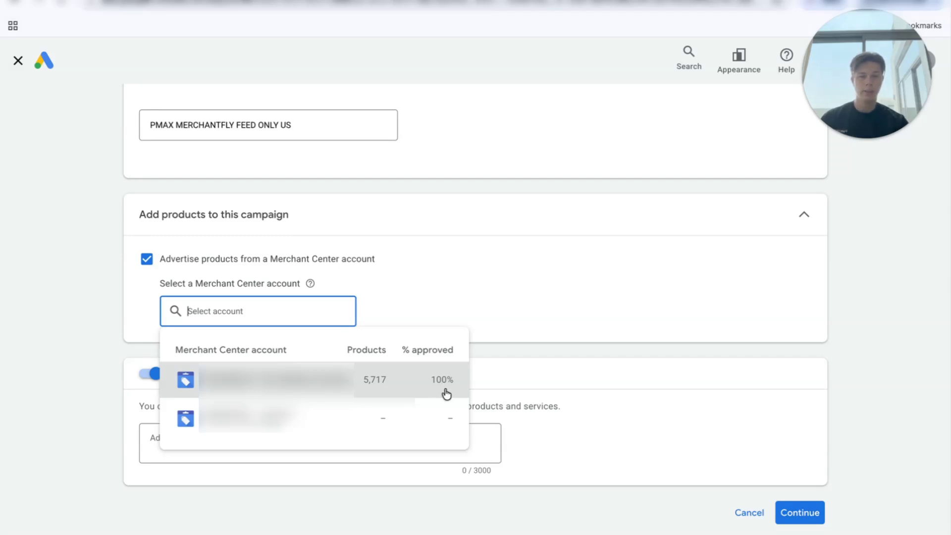
click(387, 393)
click(804, 494)
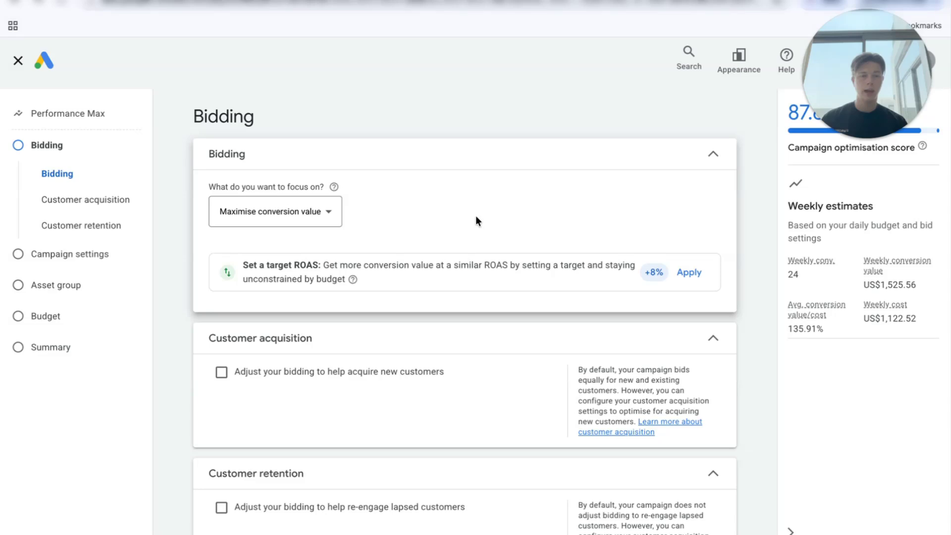
Keep bidding focused on Maximise conversion value, leave customer acquisition and retention adjustments off, and continue to the campaign settings.
click(328, 212)
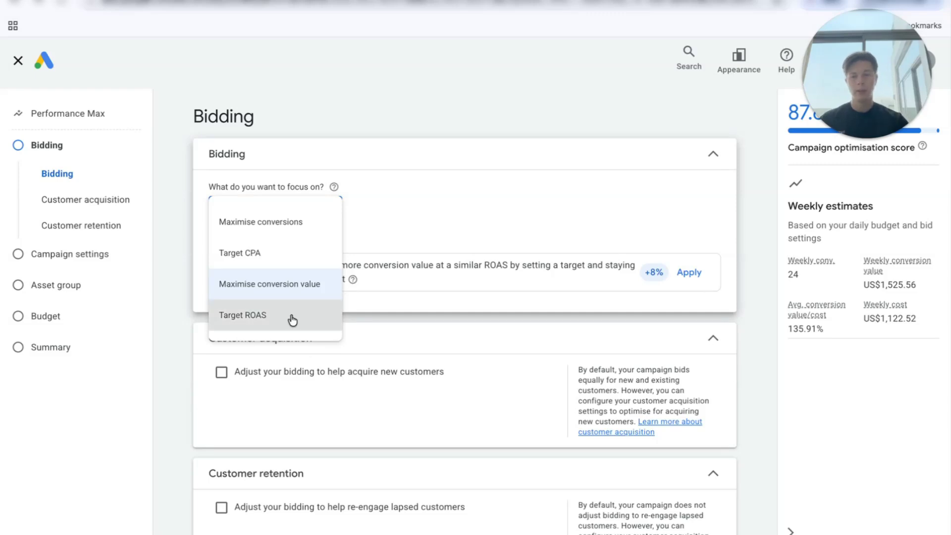
mouse_move(256, 320)
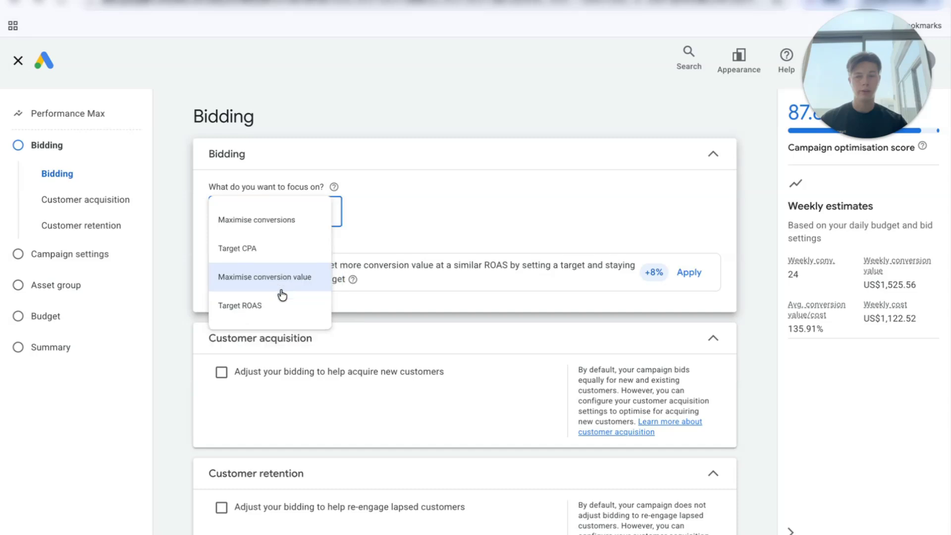
click(282, 293)
scroll(238, 248, down, 2)
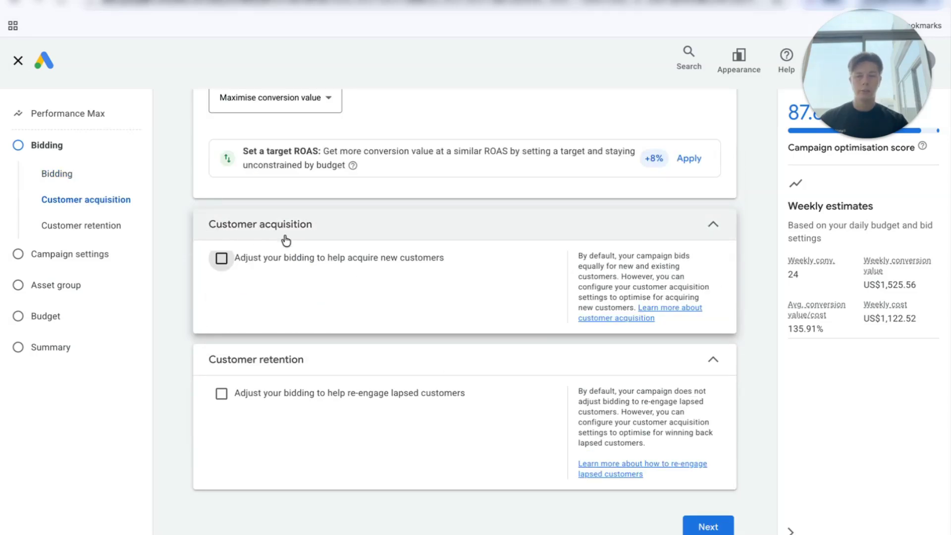
scroll(303, 396, down, 1)
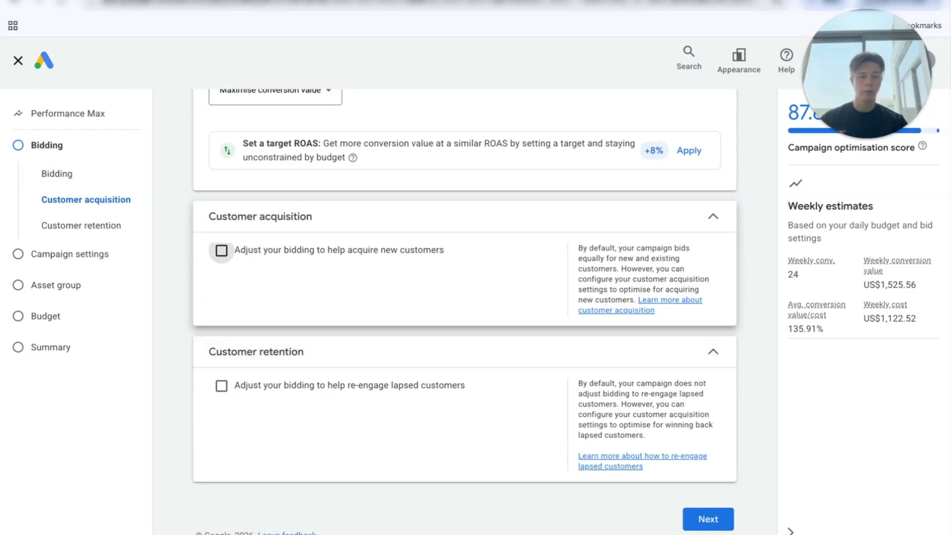
click(708, 519)
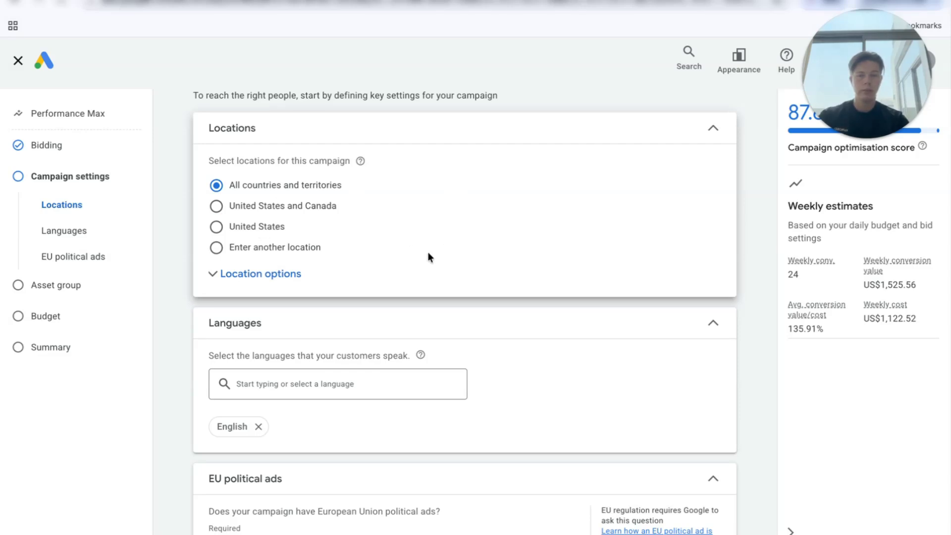
Target the United States and all languages, and continue to the asset group.
click(274, 231)
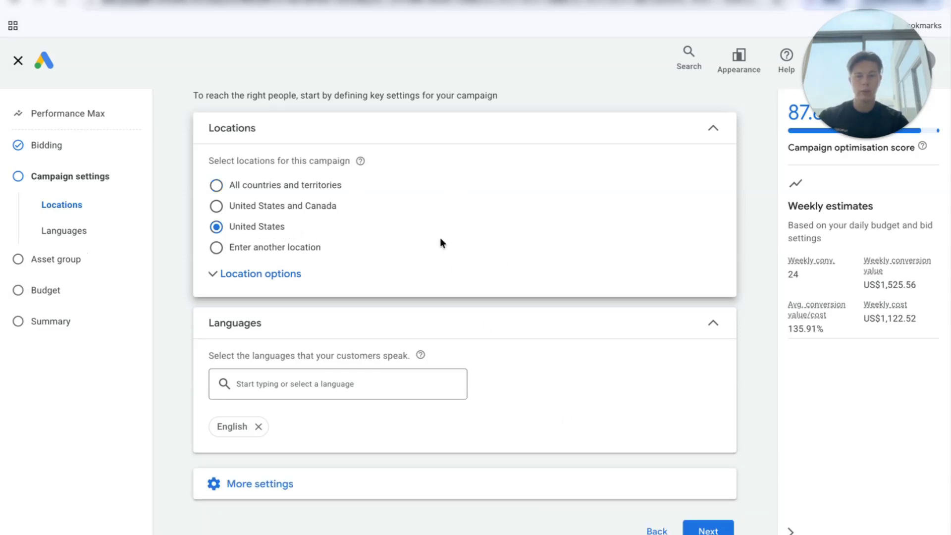
scroll(440, 237, down, 1)
click(279, 372)
scroll(349, 158, up, 3)
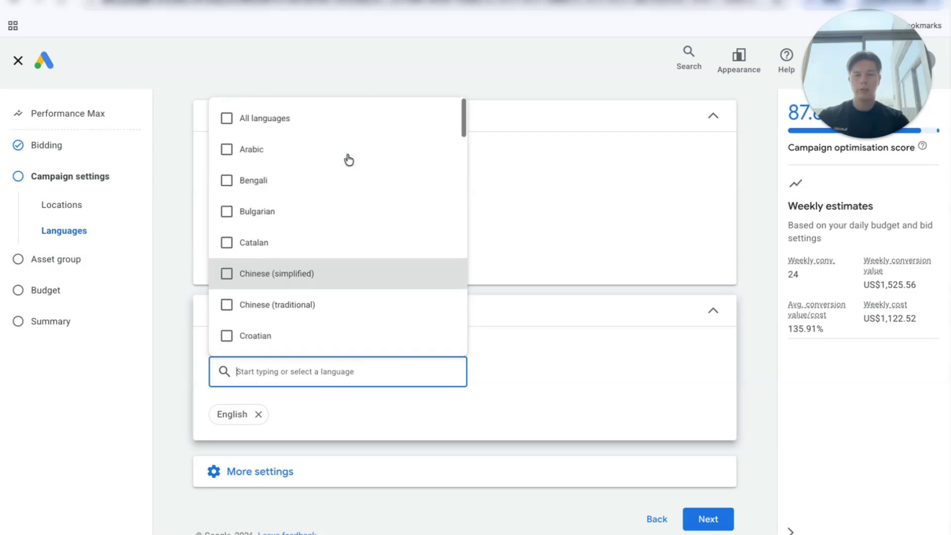
click(352, 120)
click(606, 342)
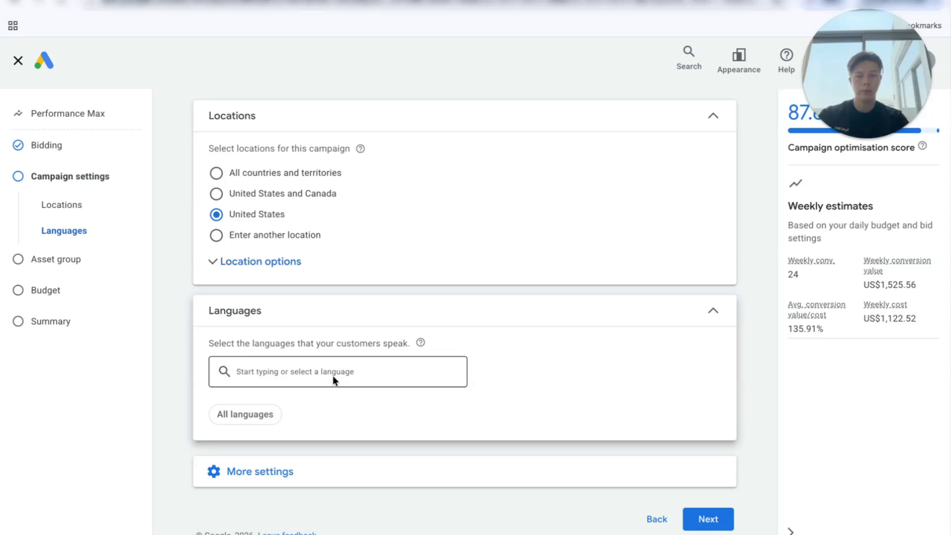
click(720, 526)
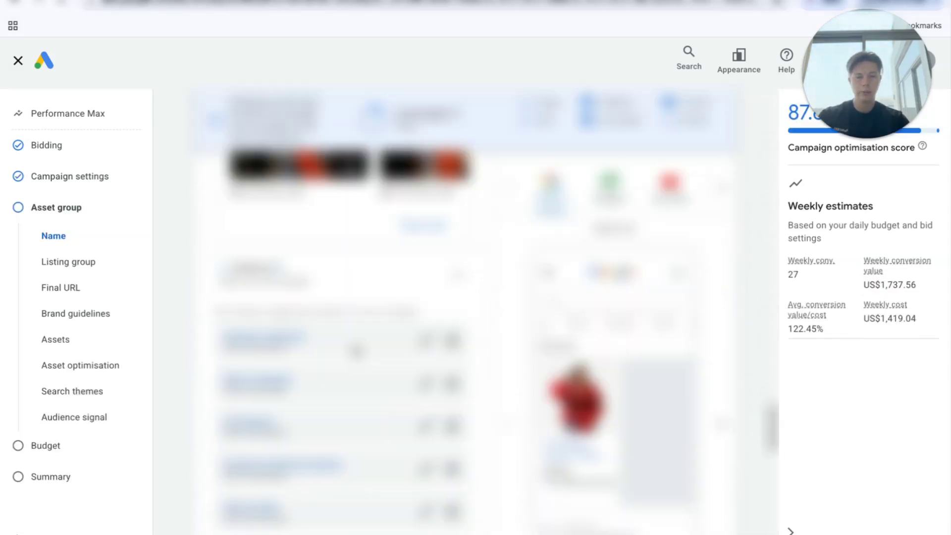
Leave the asset group's search themes and audience signal empty and proceed to the budget settings.
scroll(356, 348, down, 15)
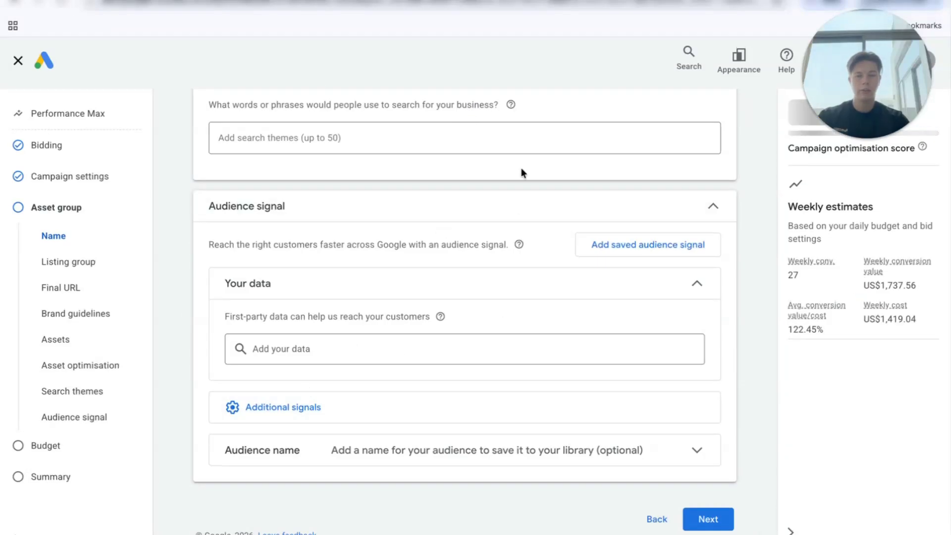
scroll(521, 167, up, 3)
scroll(521, 168, down, 4)
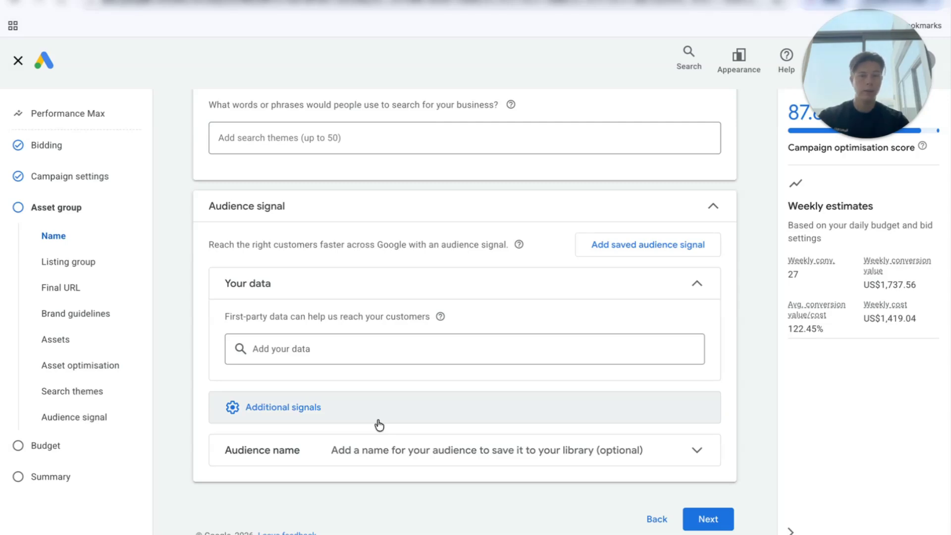
click(701, 512)
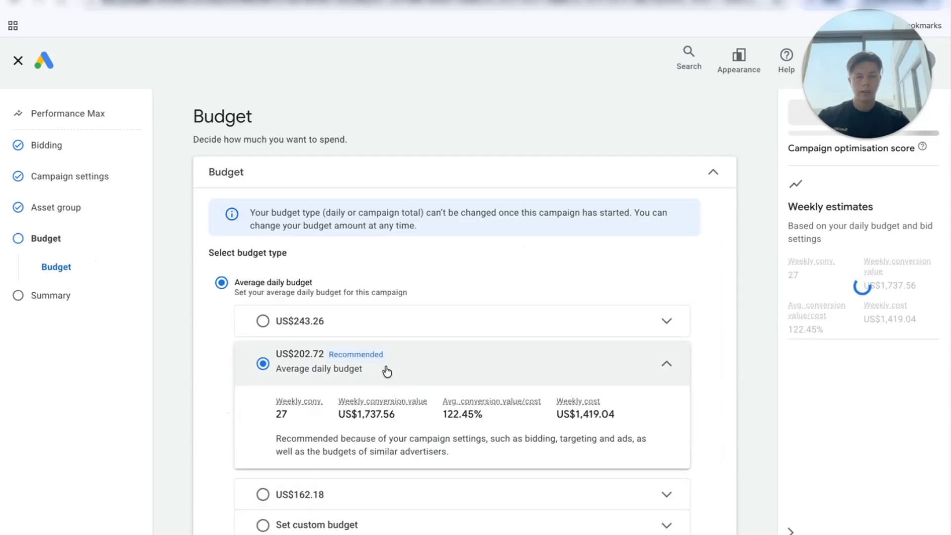
Set a custom average daily budget of US$1.00 for the campaign and continue past the budget settings.
scroll(385, 369, down, 4)
scroll(386, 371, up, 2)
scroll(386, 370, up, 1)
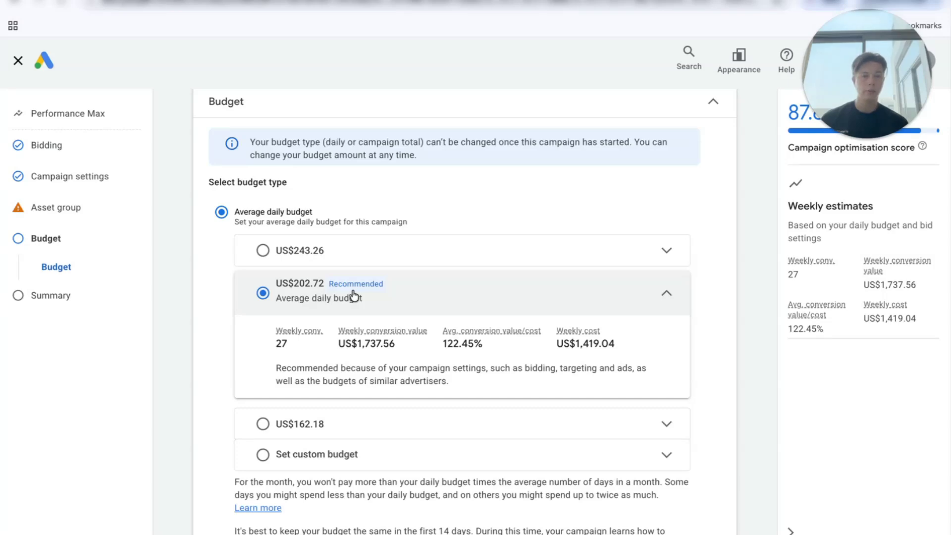
scroll(353, 296, down, 3)
click(391, 333)
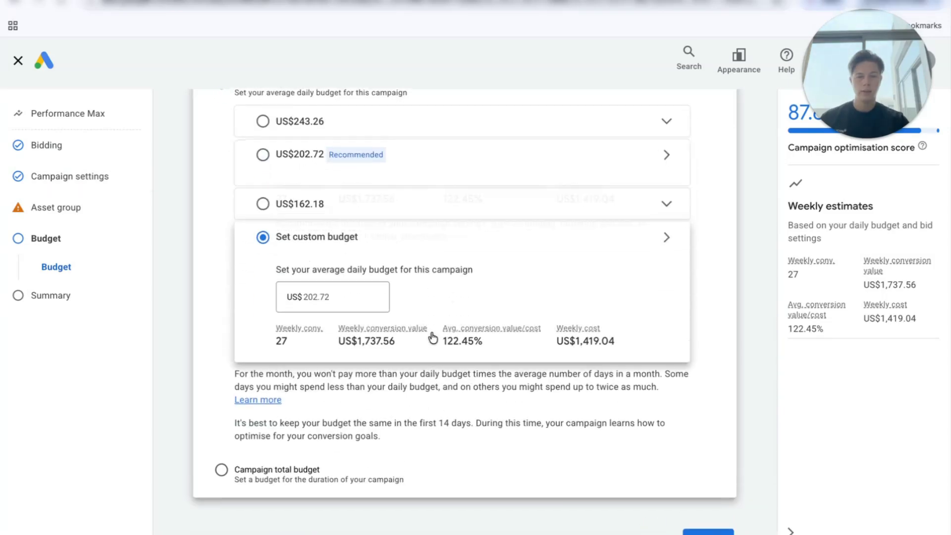
click(338, 277)
key(ctrl+a)
text(1)
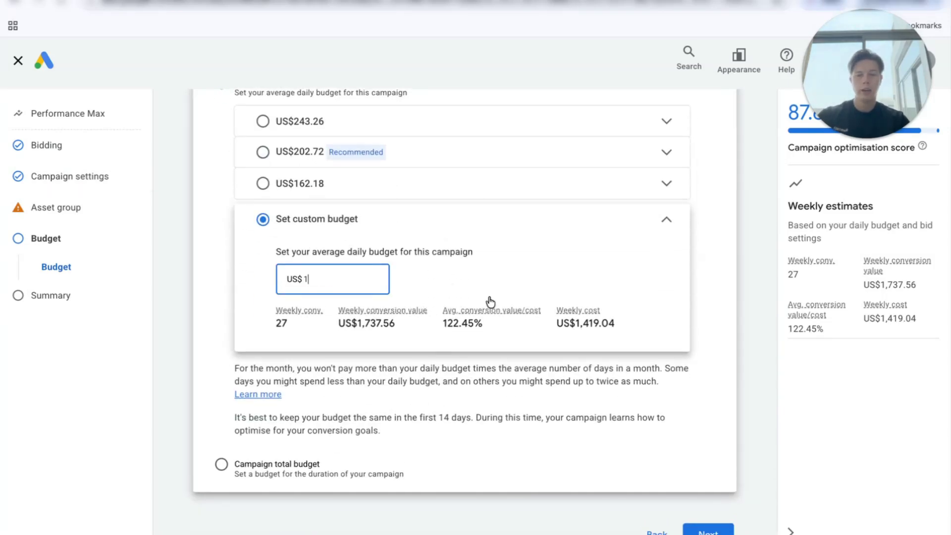
click(483, 307)
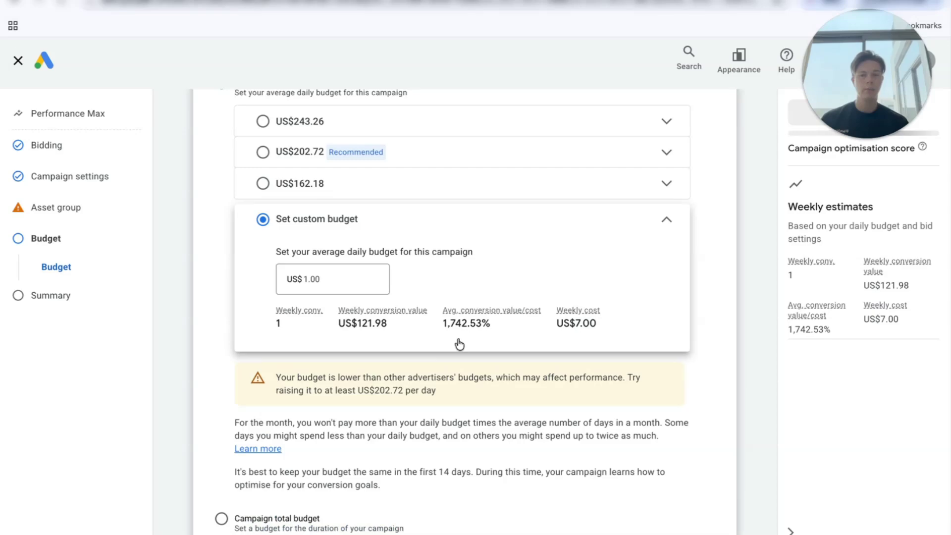
scroll(303, 340, down, 1)
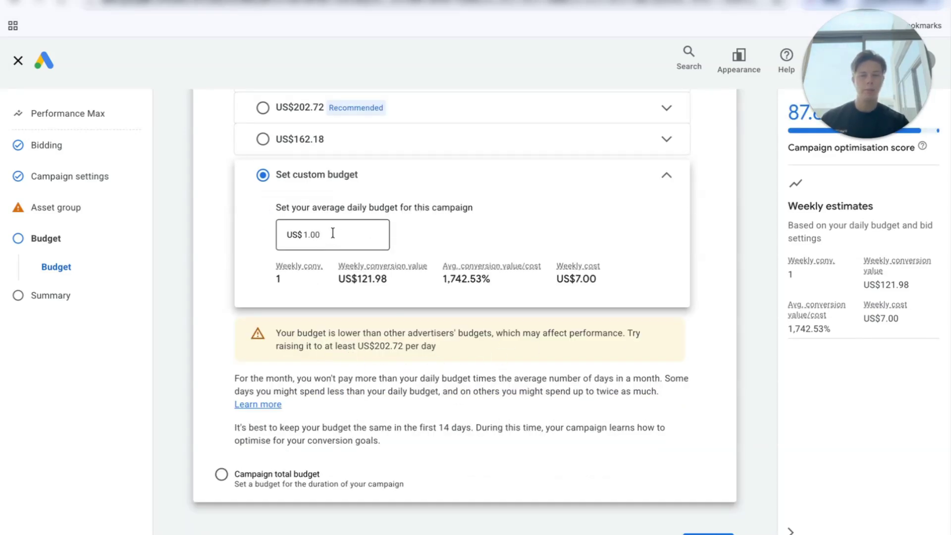
scroll(527, 444, down, 1)
click(731, 518)
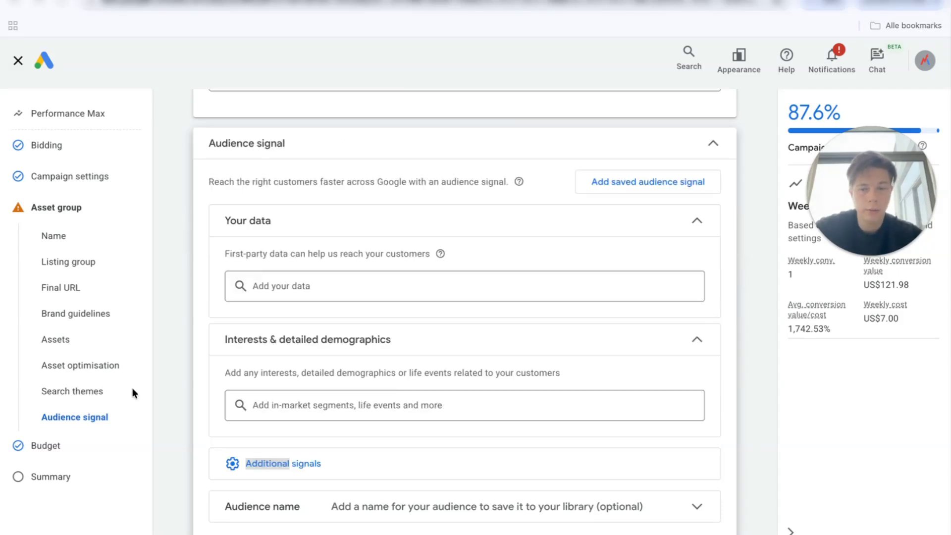
Keep all demographics under the asset group's additional signals, proceed to the summary and publish the campaign.
click(307, 465)
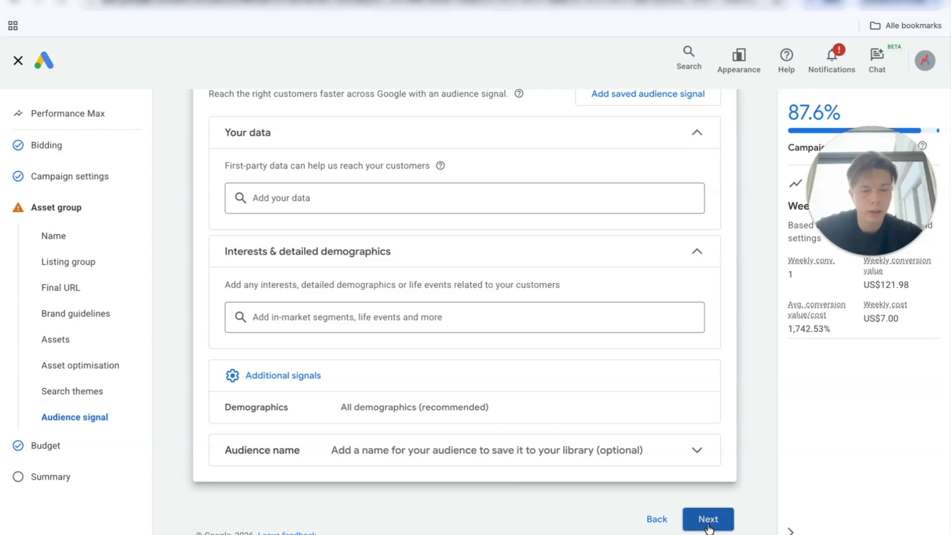
click(708, 519)
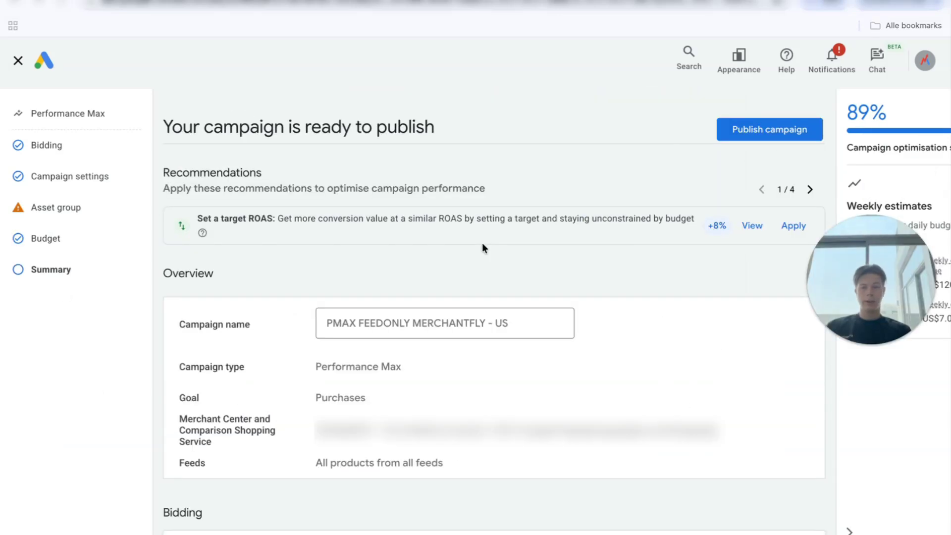
click(764, 135)
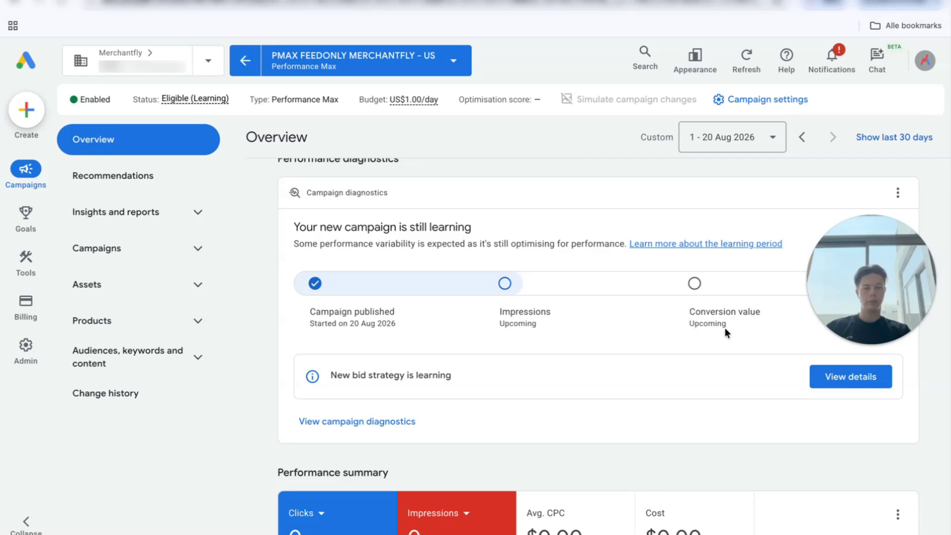
Examine the published campaign's diagnostics, bid strategy status and performance summary in its overview.
drag(339, 382, 455, 379)
click(455, 378)
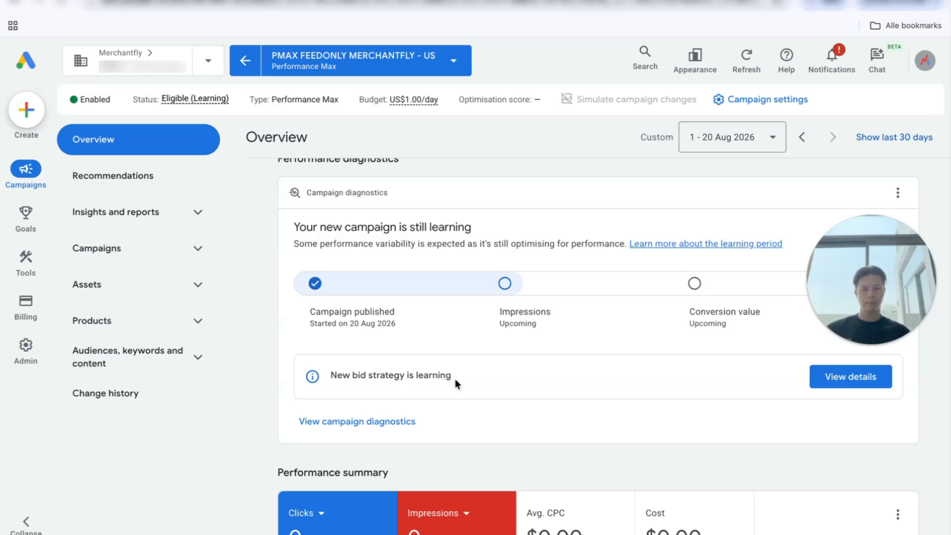
scroll(454, 379, down, 6)
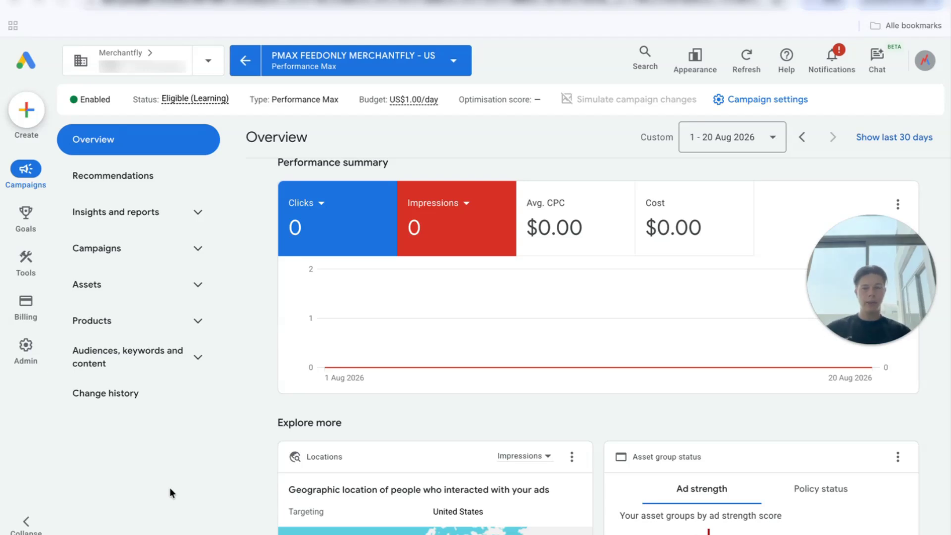